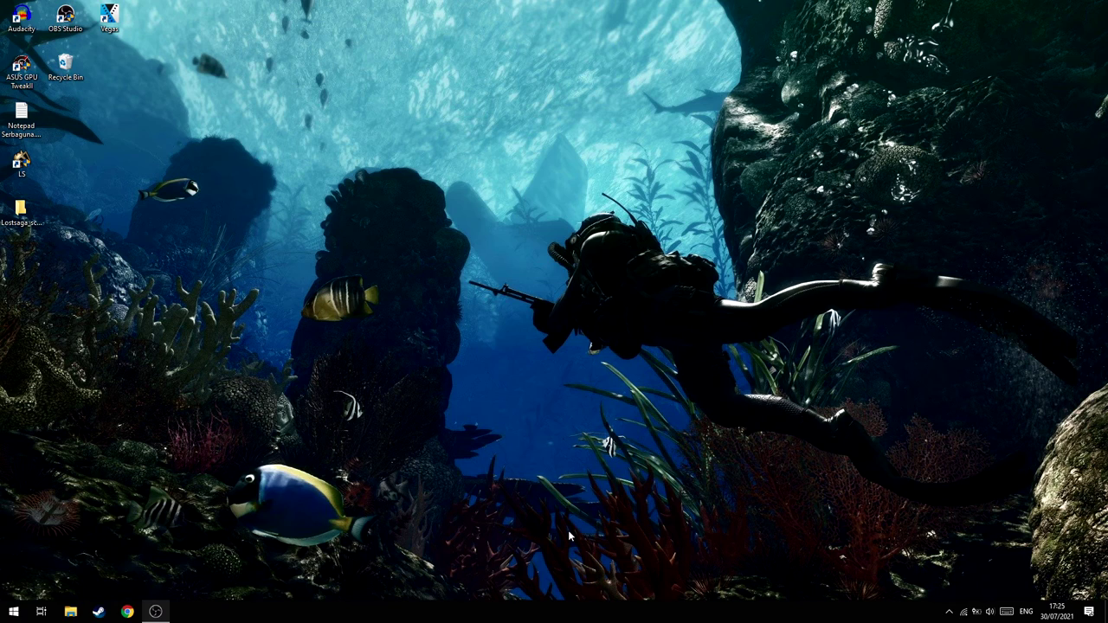
Open Device Manager and move its window to the middle of the desktop.
{"action": "right_click", "coordinate": [15, 614]}
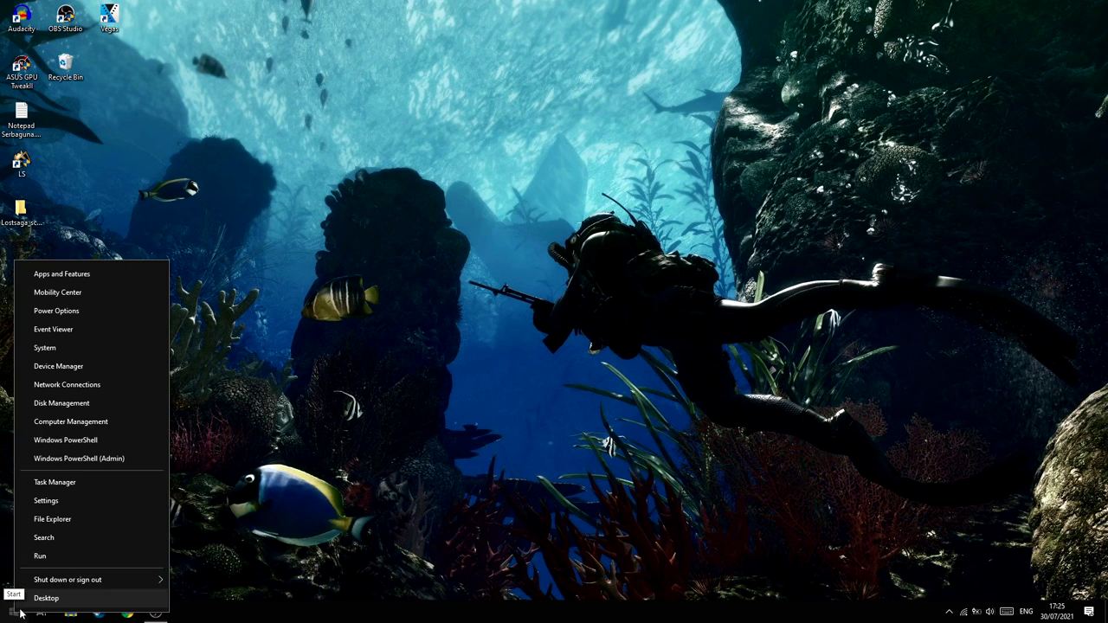
{"action": "left_click", "coordinate": [95, 368]}
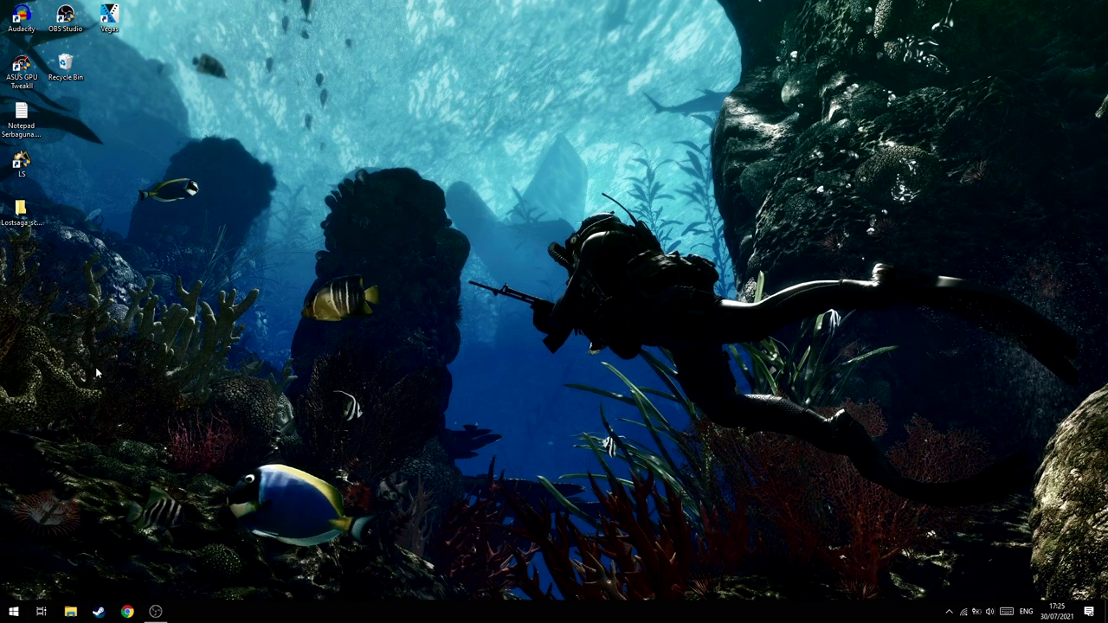
{"action": "key", "text": "super"}
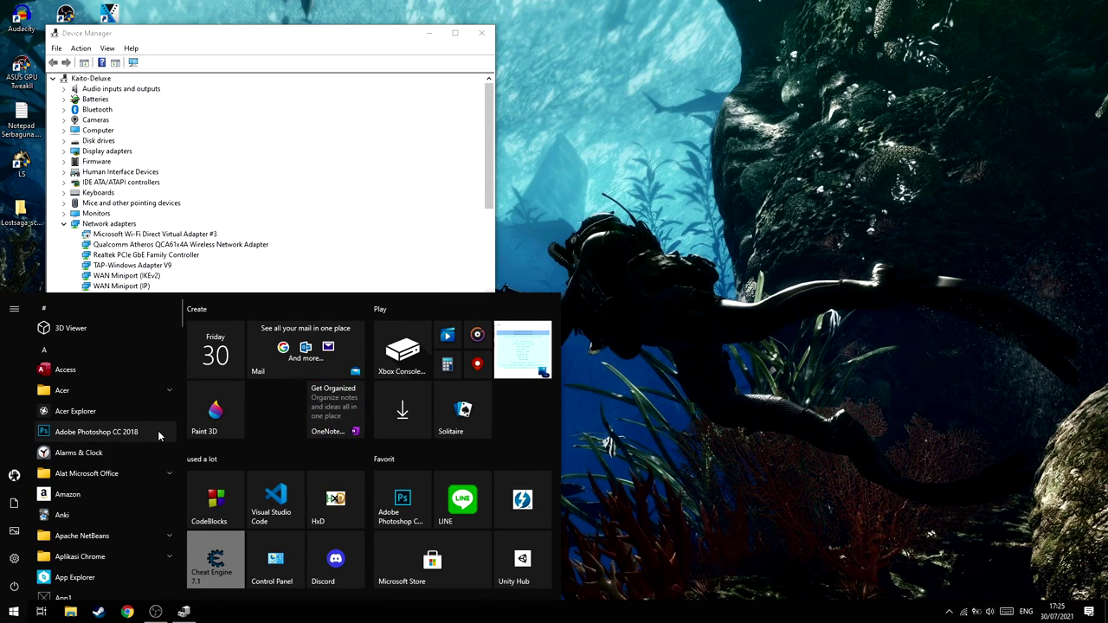
{"action": "type", "text": "device"}
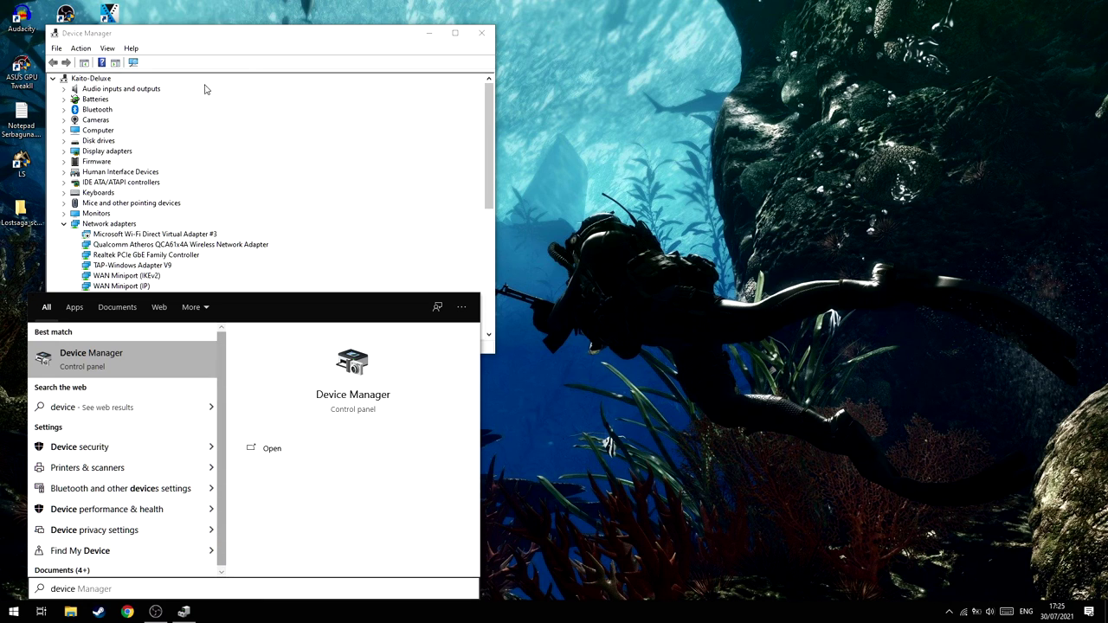
{"action": "left_click", "coordinate": [286, 38]}
{"action": "left_click_drag", "start_coordinate": [287, 38], "coordinate": [549, 124]}
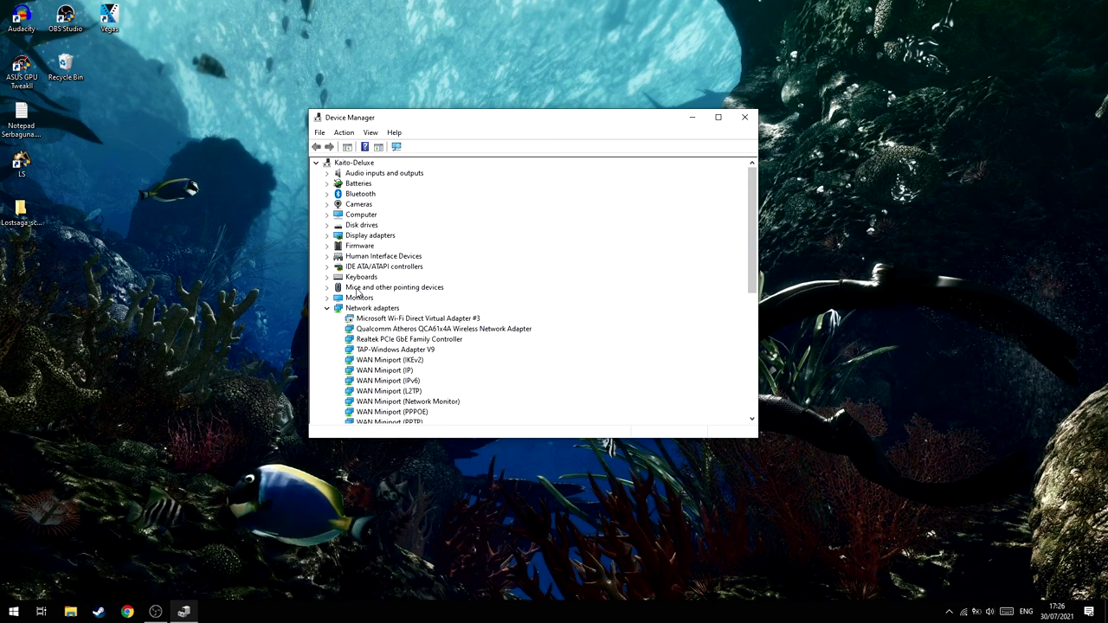
Check the general and driver properties of the Microsoft Wi-Fi Direct Virtual Adapter #3, then close them.
{"action": "left_click", "coordinate": [416, 330]}
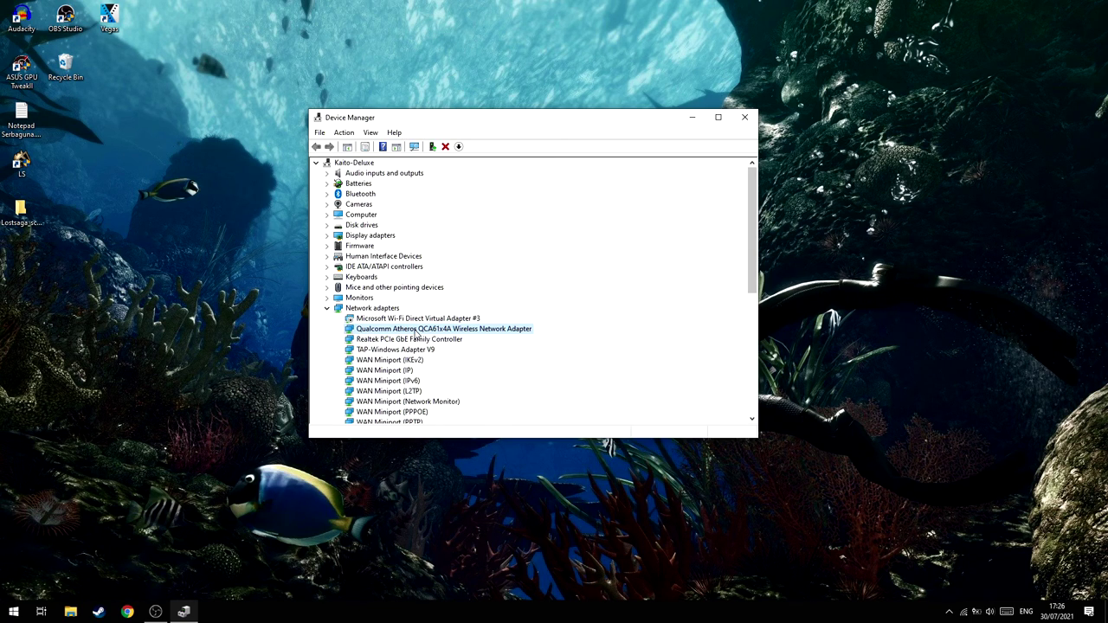
{"action": "left_click", "coordinate": [402, 322]}
{"action": "right_click", "coordinate": [402, 322]}
{"action": "left_click", "coordinate": [457, 386]}
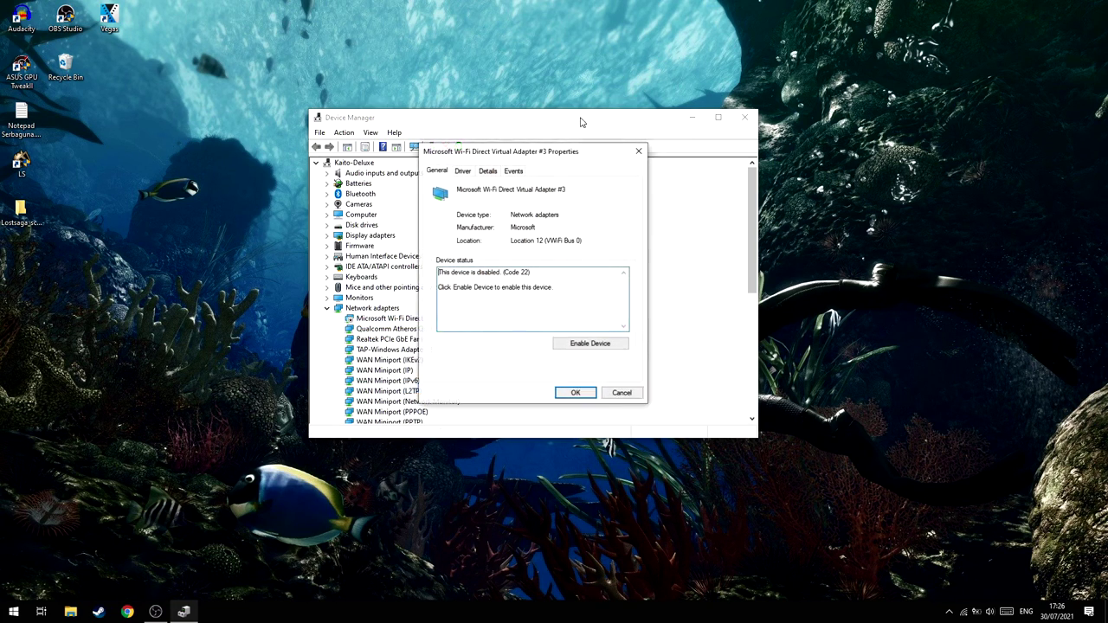
{"action": "left_click", "coordinate": [464, 171]}
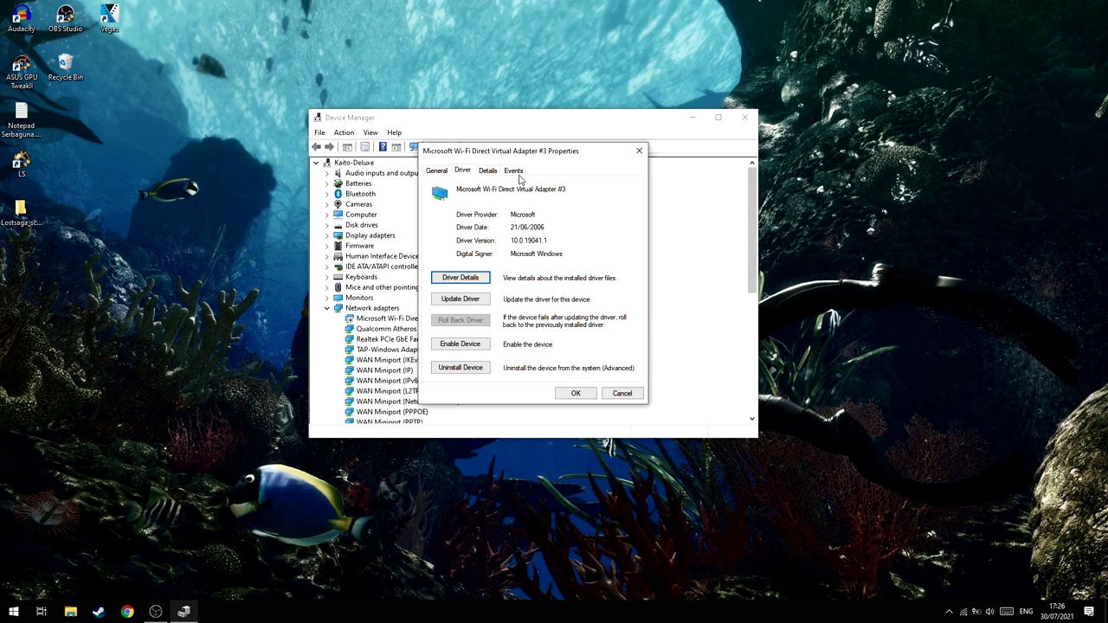
{"action": "left_click", "coordinate": [639, 151]}
Look through the advanced property list of the Realtek PCIe GbE Family Controller and leave without changes.
{"action": "left_click", "coordinate": [437, 340]}
{"action": "right_click", "coordinate": [437, 345]}
{"action": "left_click", "coordinate": [513, 409]}
{"action": "left_click", "coordinate": [512, 182]}
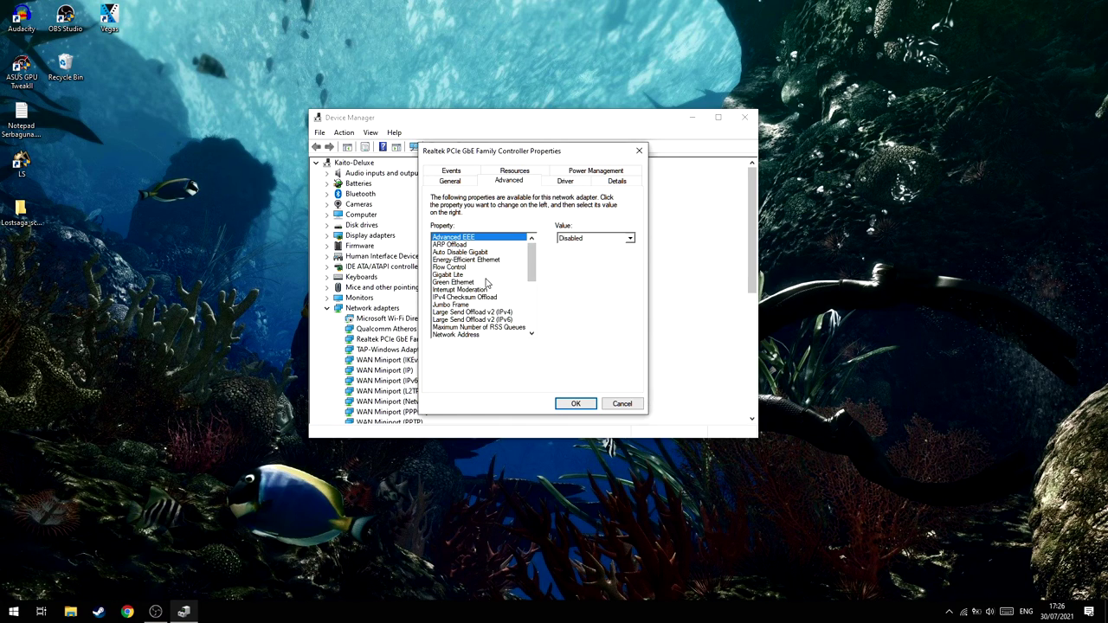
{"action": "scroll", "coordinate": [487, 281], "scroll_direction": "down", "scroll_amount": 1}
{"action": "scroll", "coordinate": [487, 284], "scroll_direction": "down", "scroll_amount": 5}
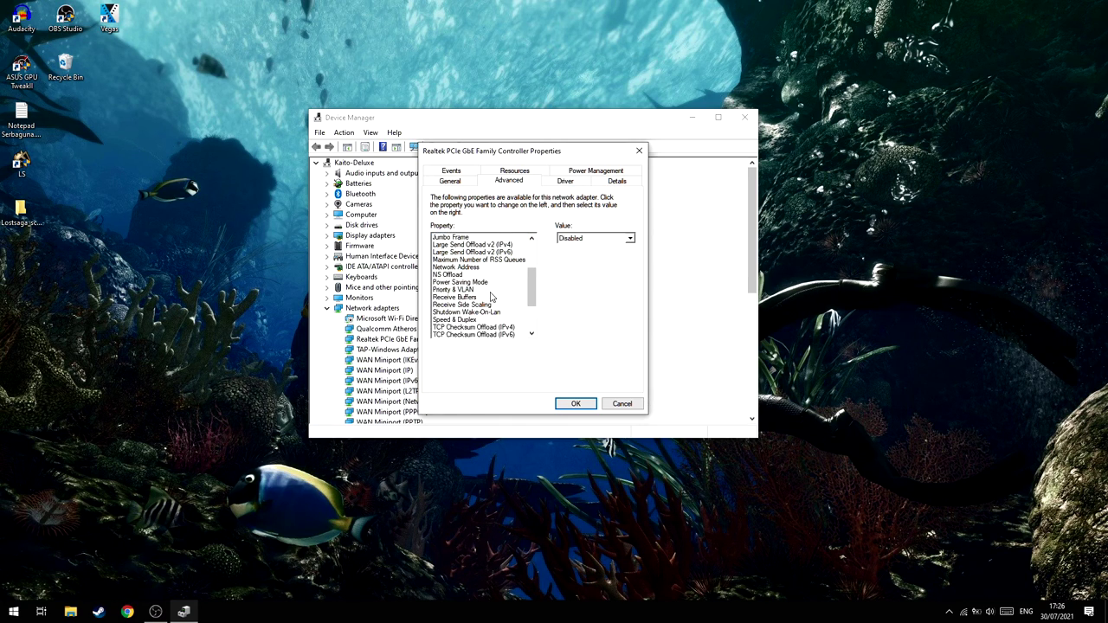
{"action": "scroll", "coordinate": [491, 297], "scroll_direction": "down", "scroll_amount": 1}
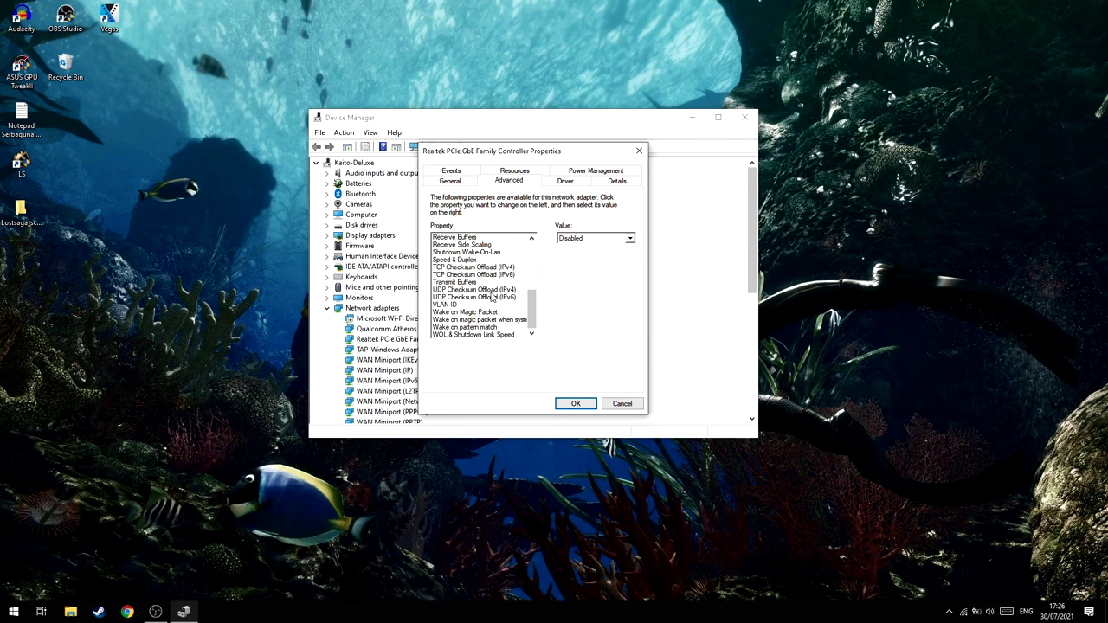
{"action": "left_click", "coordinate": [623, 403]}
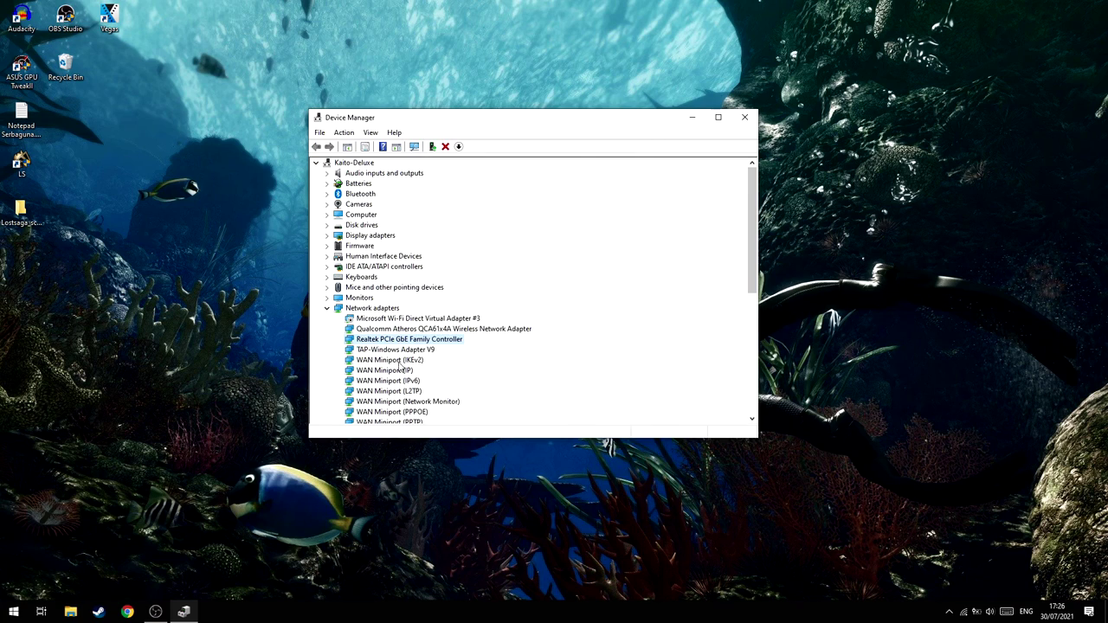
Show the Roaming aggressiveness setting in the advanced properties of the Qualcomm Atheros QCA61x4A Wireless Network Adapter.
{"action": "left_click", "coordinate": [428, 329]}
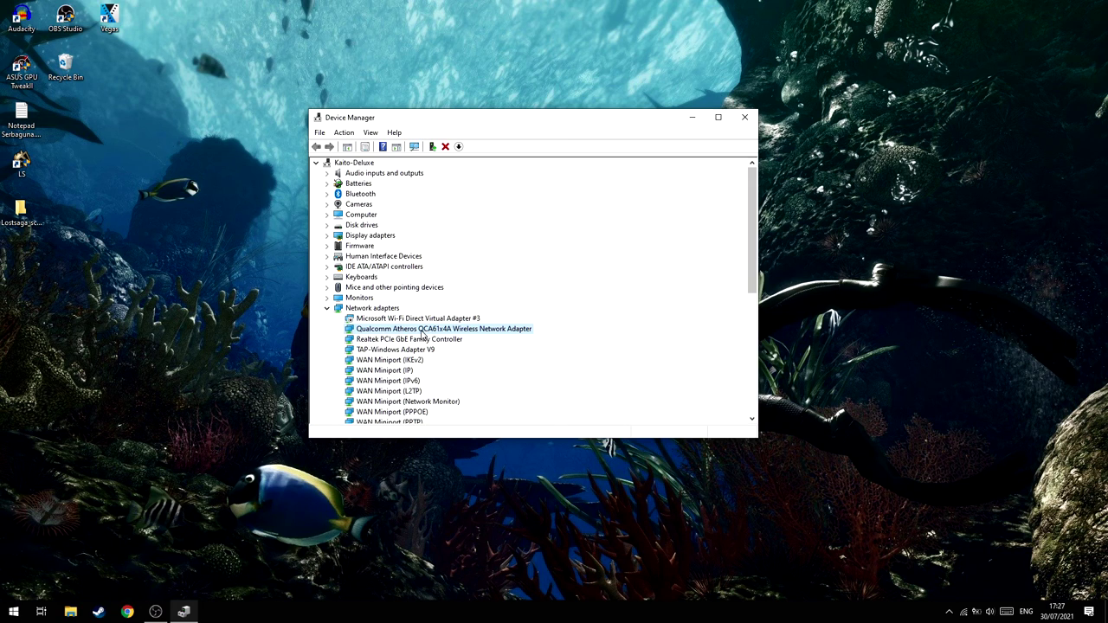
{"action": "right_click", "coordinate": [422, 333]}
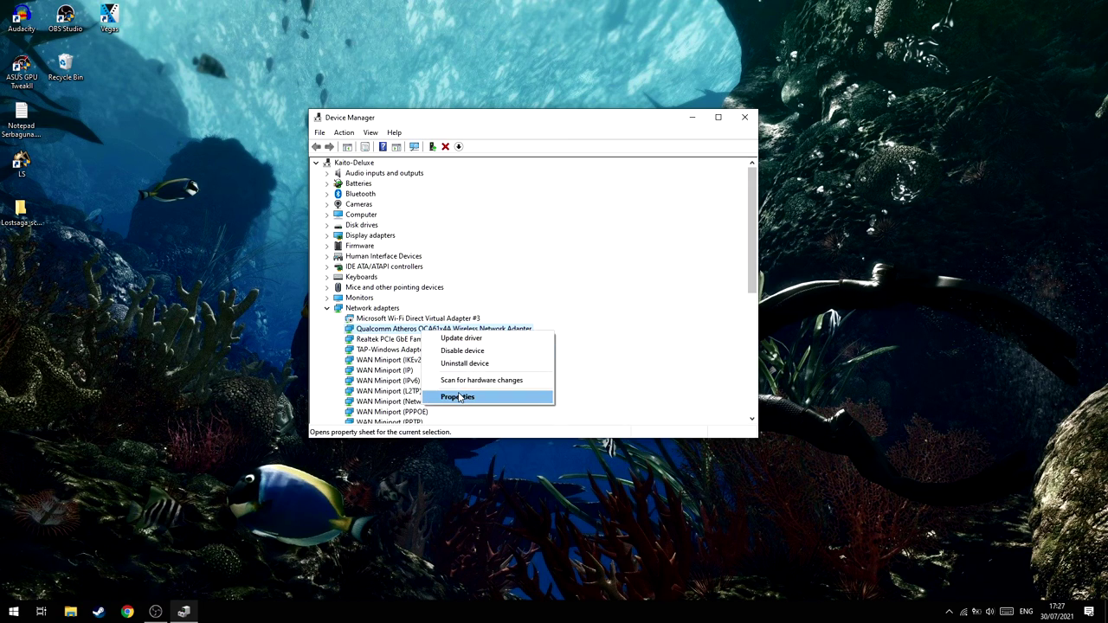
{"action": "left_click", "coordinate": [459, 394]}
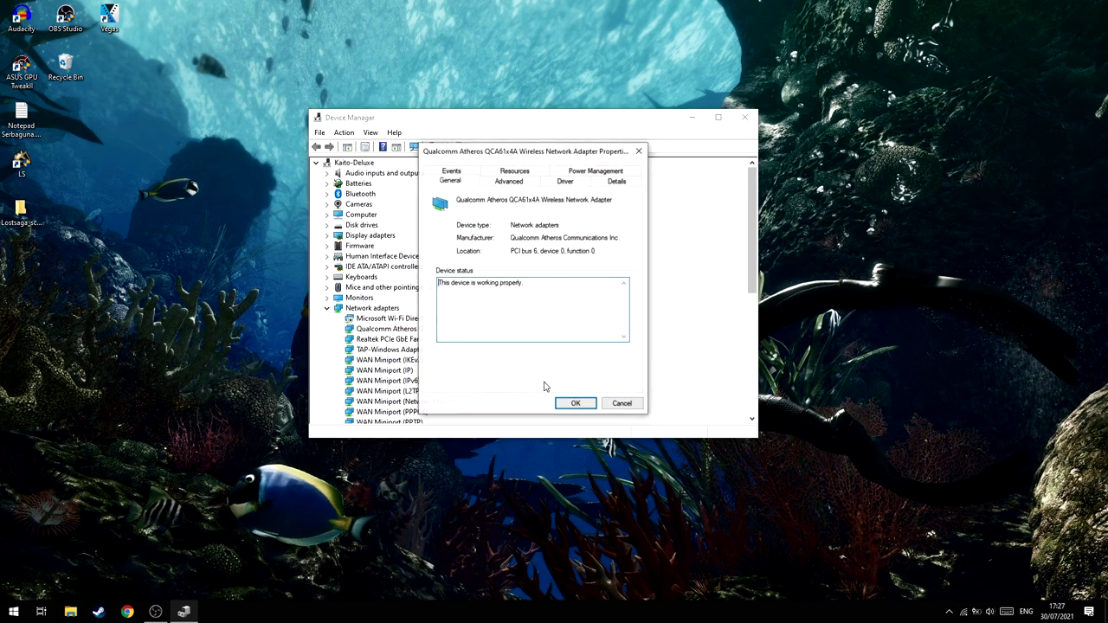
{"action": "left_click", "coordinate": [517, 183]}
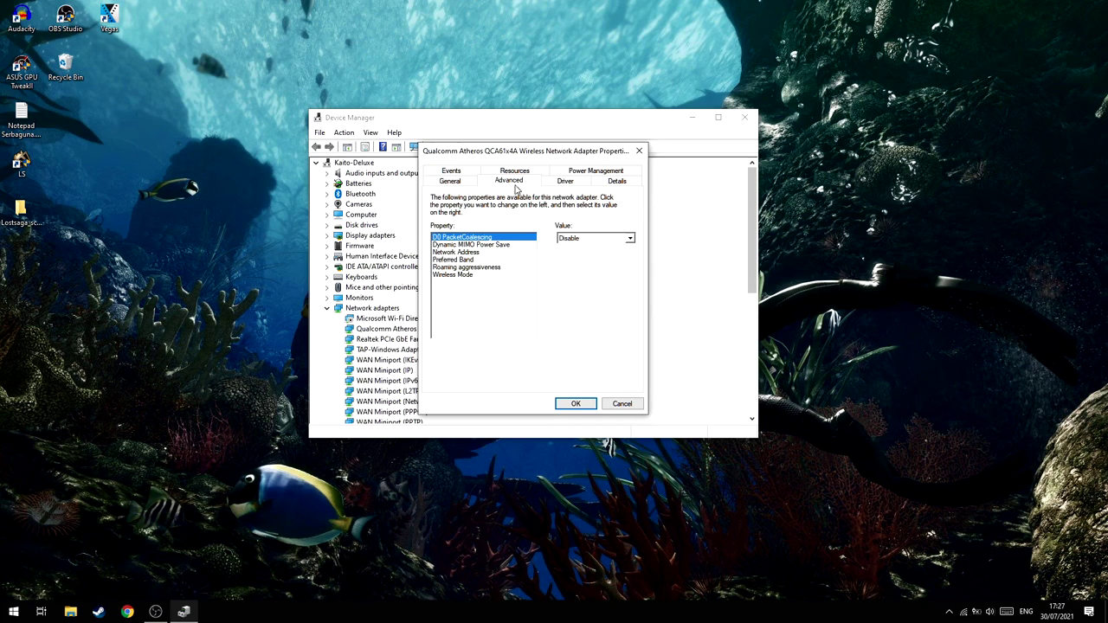
{"action": "left_click", "coordinate": [479, 267]}
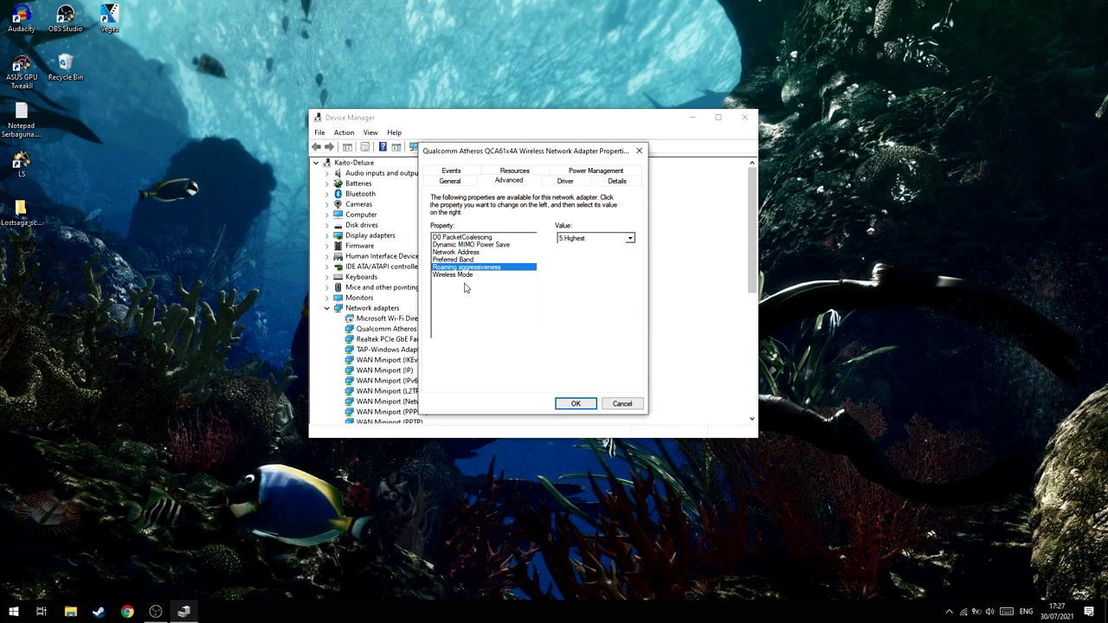
{"action": "left_click", "coordinate": [964, 612]}
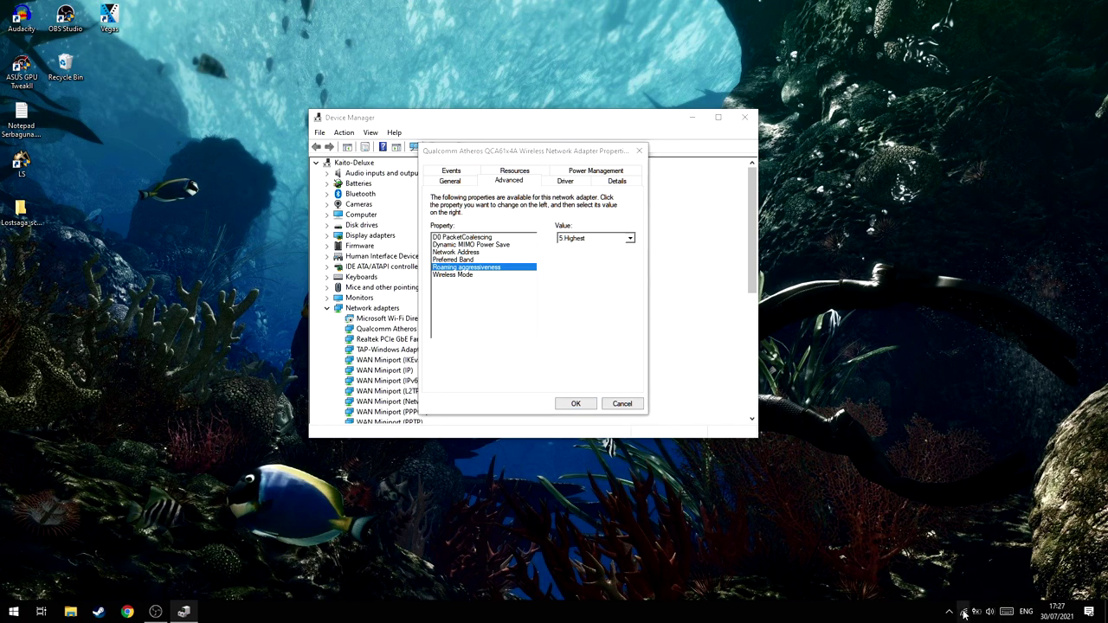
{"action": "left_click", "coordinate": [831, 260]}
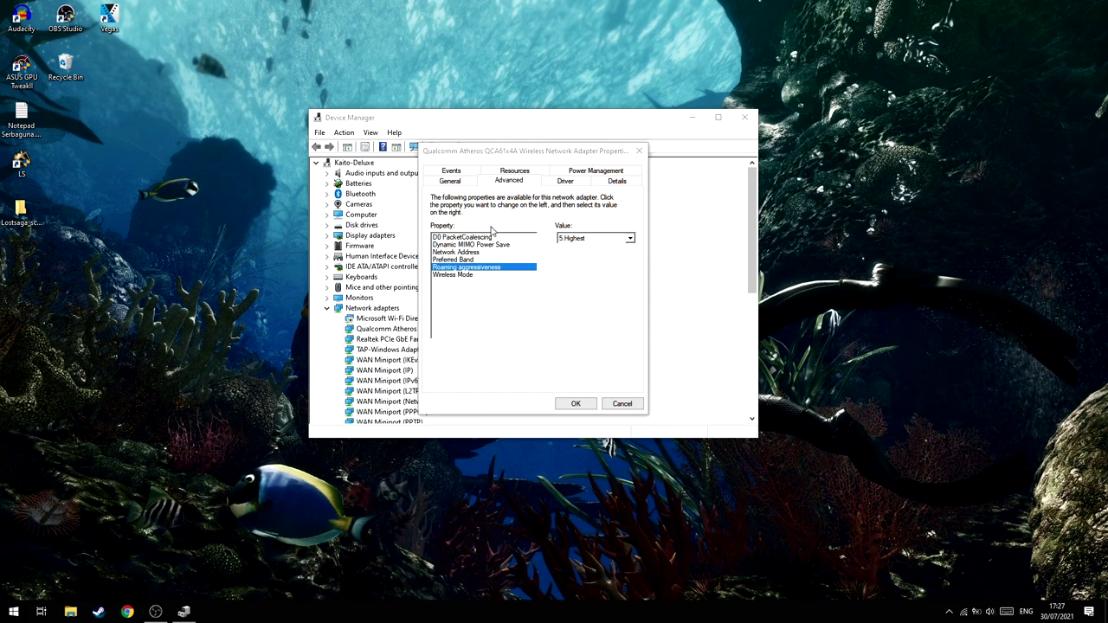
Set Roaming aggressiveness to 5.Highest, accept the adapter properties and close Device Manager.
{"action": "left_click", "coordinate": [596, 240]}
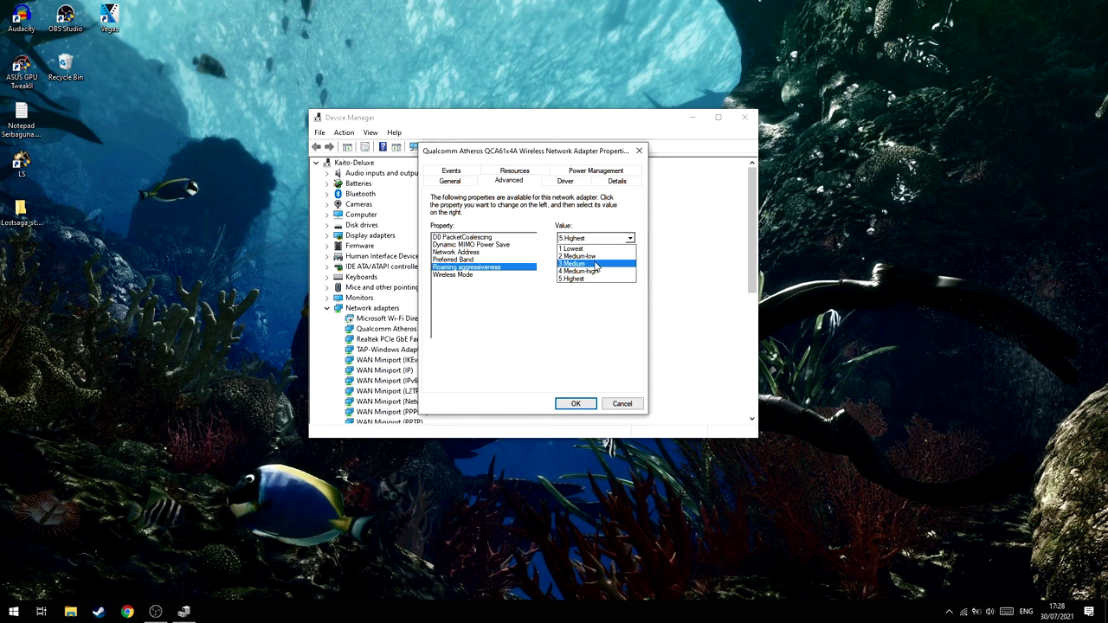
{"action": "left_click", "coordinate": [572, 405]}
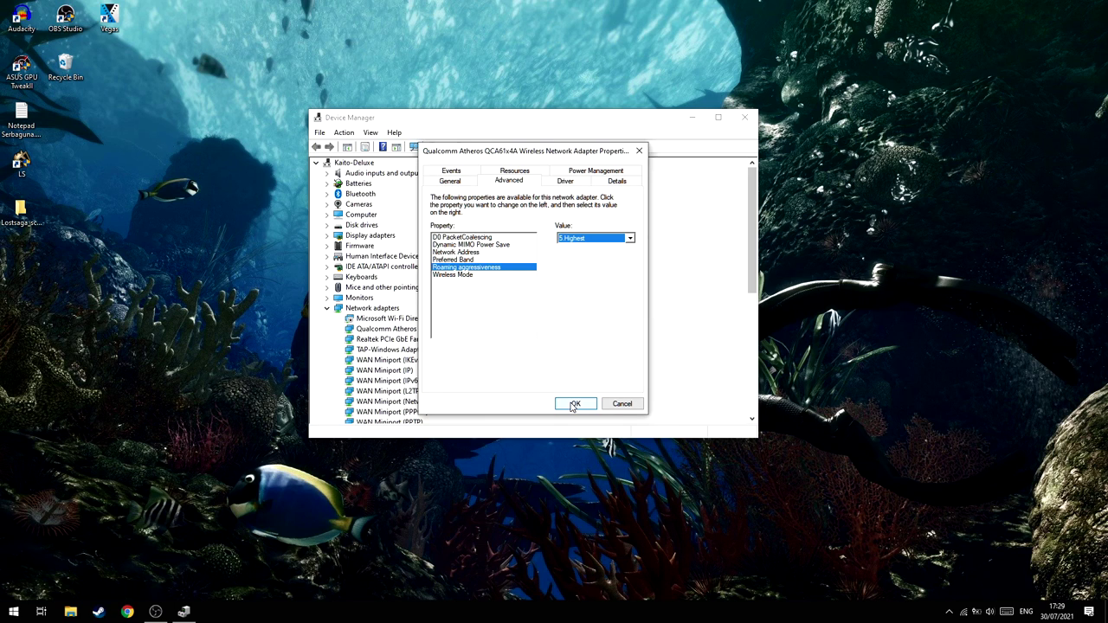
{"action": "left_click", "coordinate": [573, 405]}
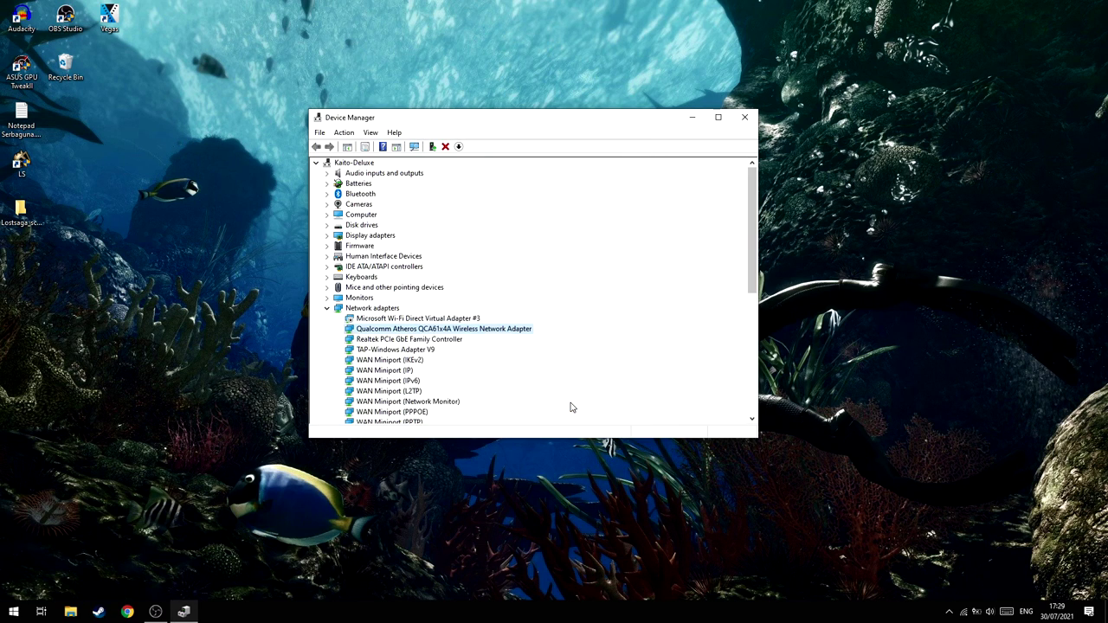
{"action": "left_click", "coordinate": [746, 122]}
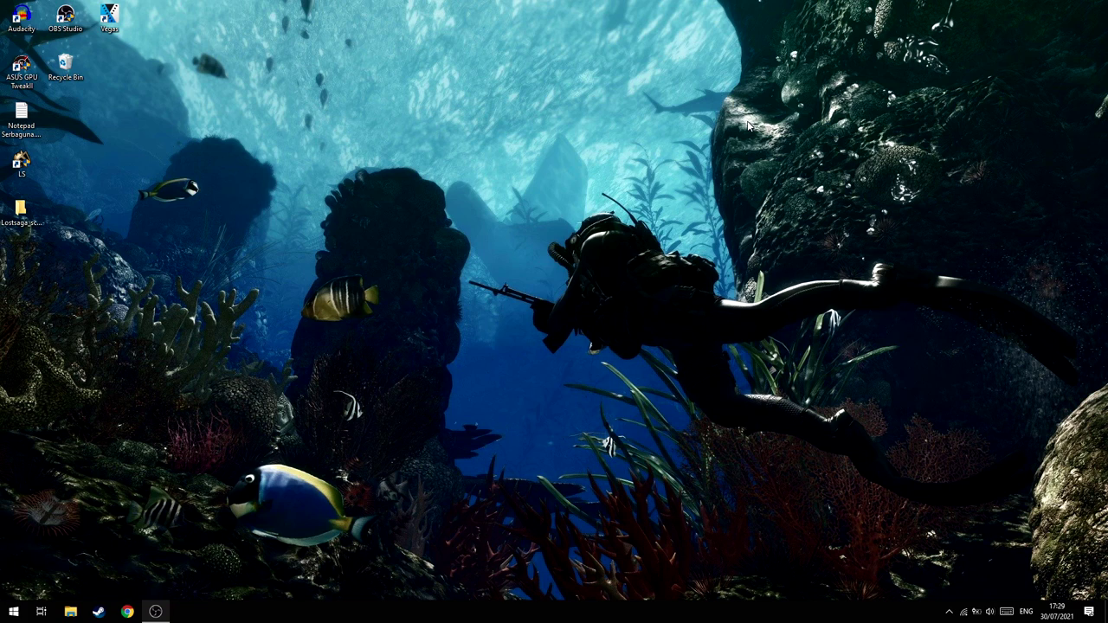